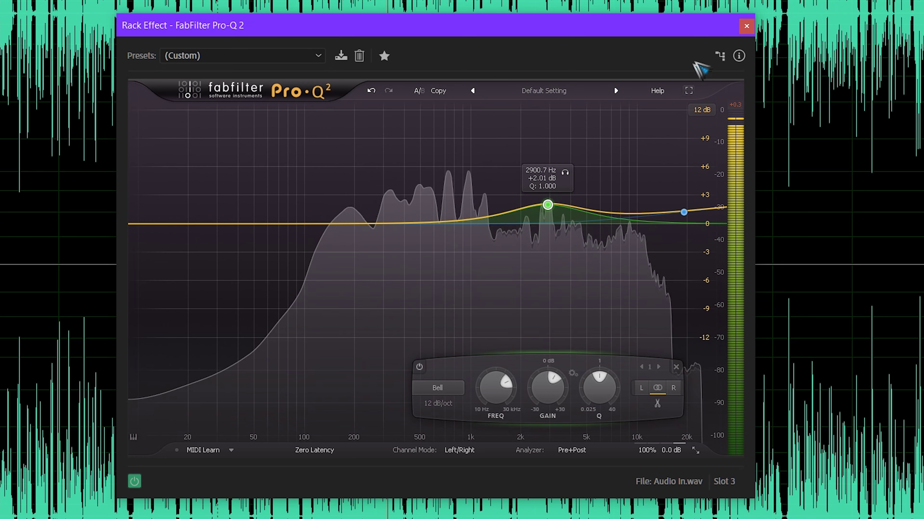
- Close the Pro-Q 2 equalizer and place the playhead at about 1:18.8 in the Audio In.wav waveform
click(746, 26)
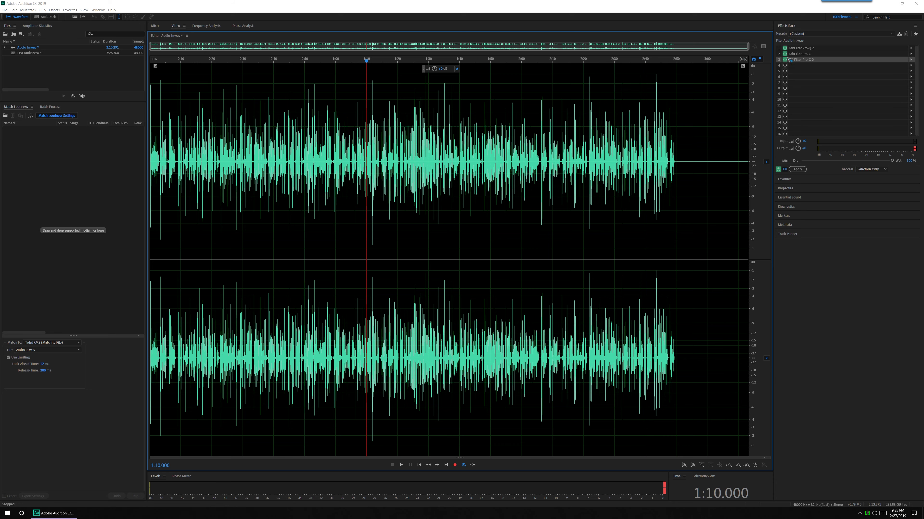
click(393, 171)
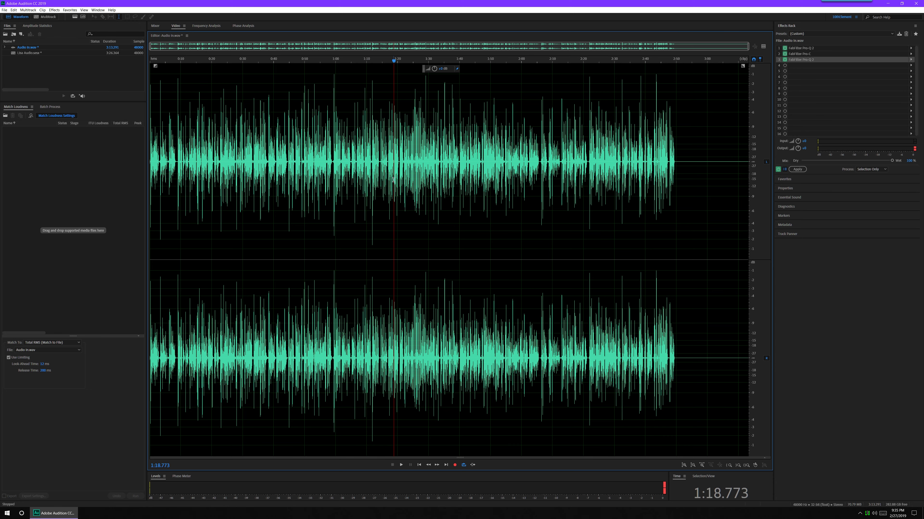
scroll(397, 178, up, 5)
scroll(398, 181, up, 3)
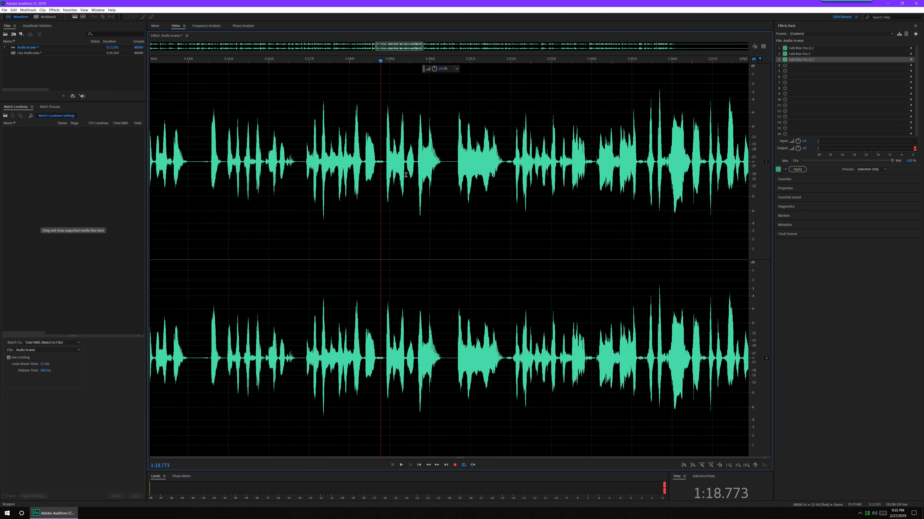
scroll(397, 181, down, 10)
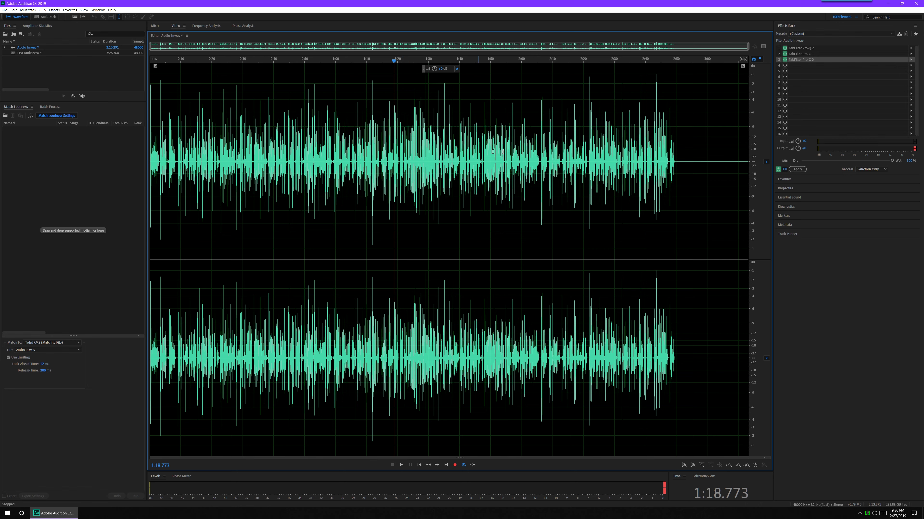
- Insert a FabFilter Pro-Q 2 equalizer from the VST3 EQ effects into slot 4 of the effects rack
click(899, 66)
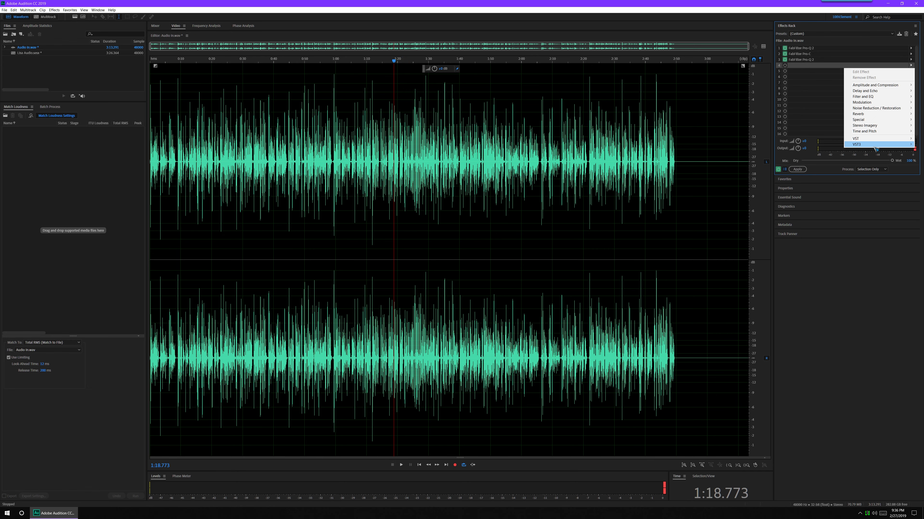
mouse_move(875, 145)
mouse_move(820, 176)
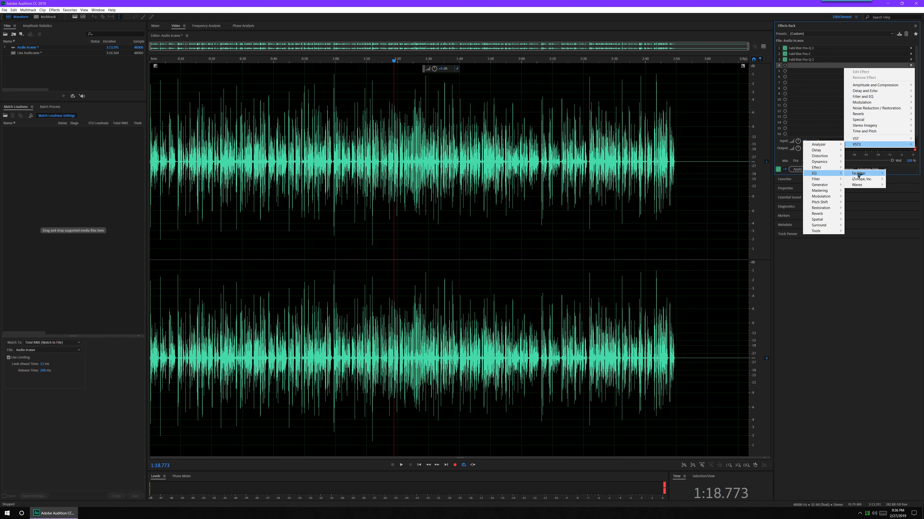
click(821, 174)
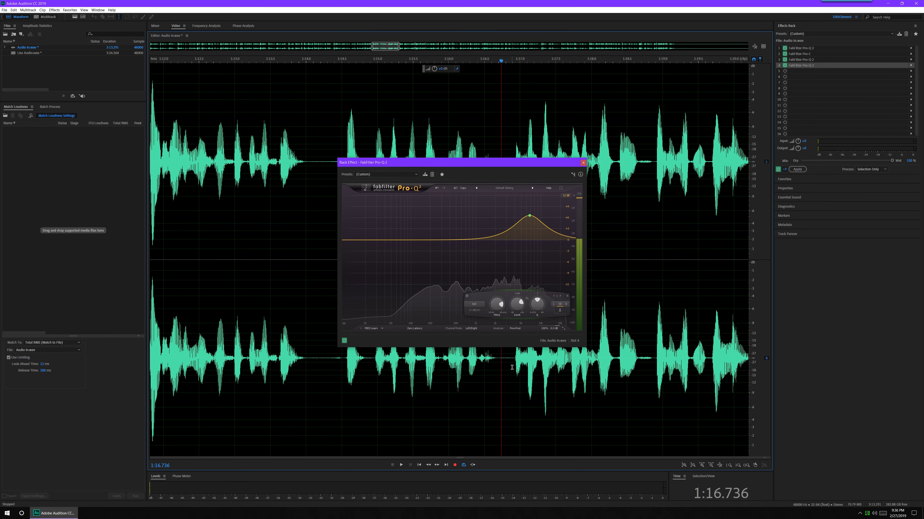
- Audition the voice from about 1:16.9 while moving the equalizer's bell boost to a higher frequency, and close the equalizer
key(space)
key(space)
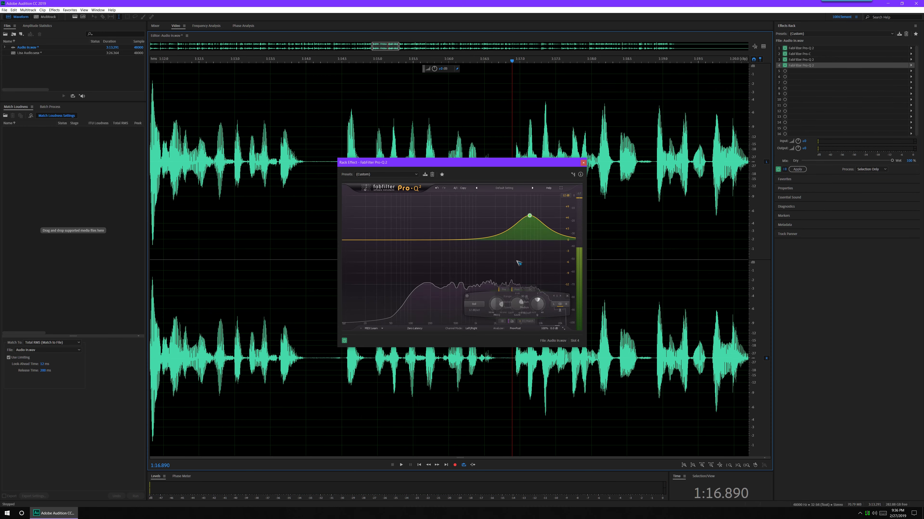
key(space)
key(space)
key(space)
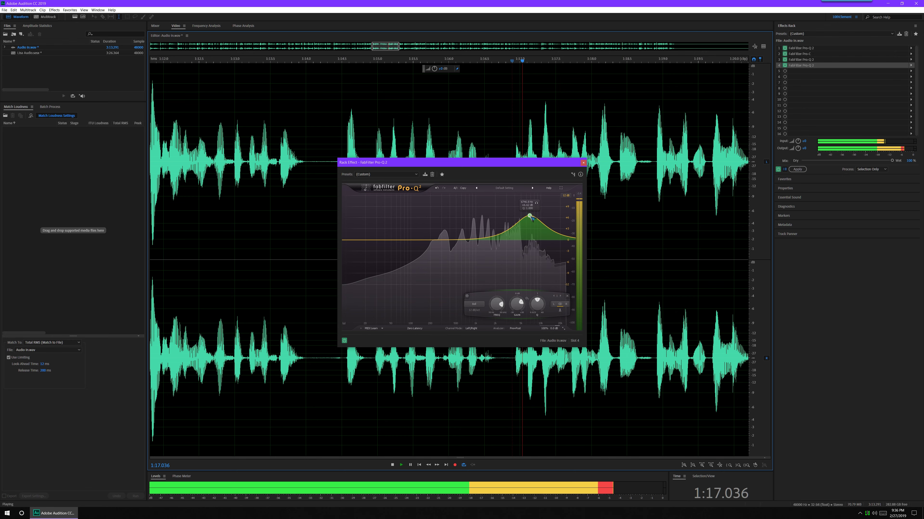
key(space)
drag(529, 217, 544, 215)
key(space)
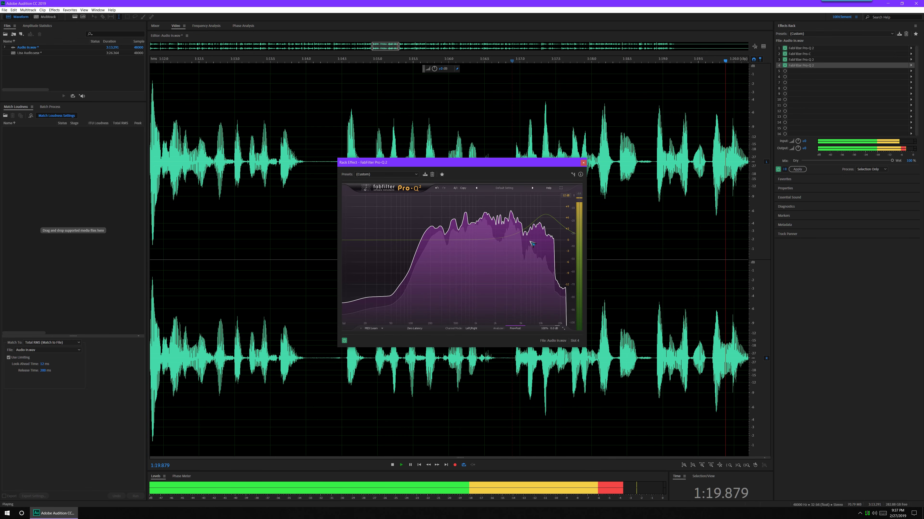
key(space)
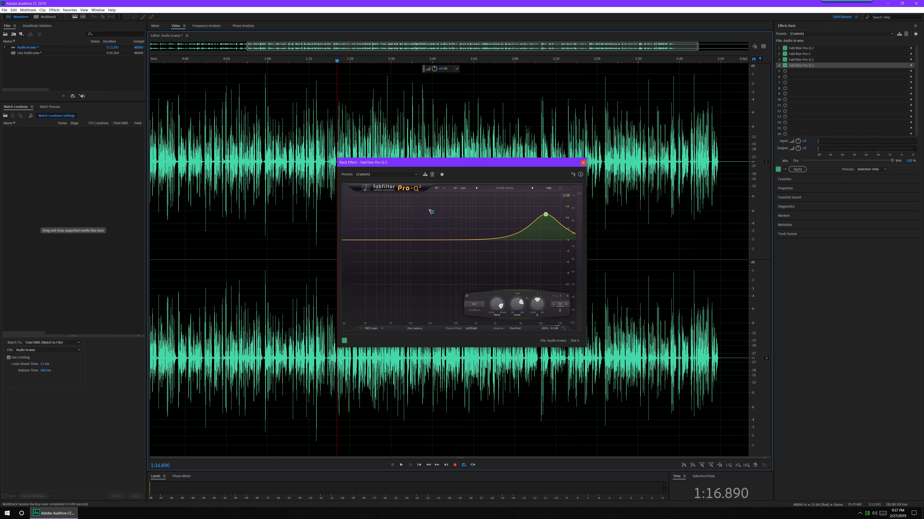
click(583, 163)
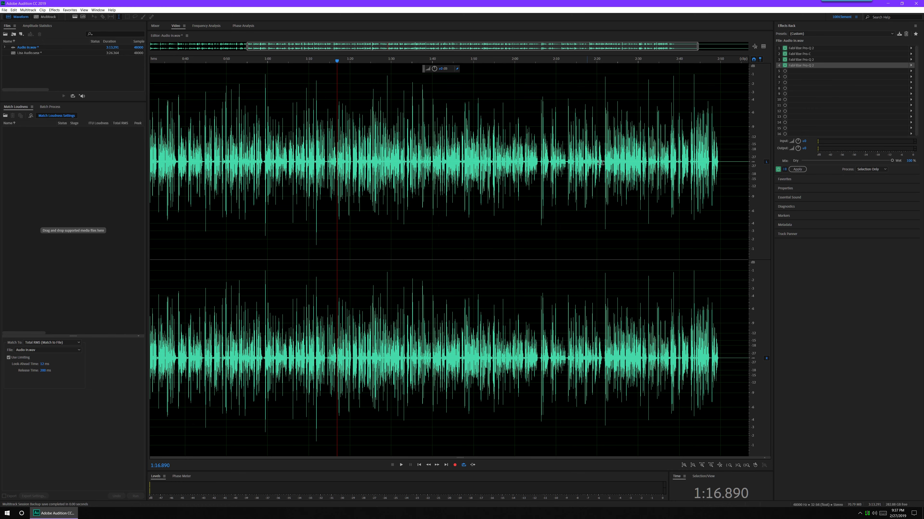
- Replace the slot 4 equalizer with the DeEsser Stereo plug-in from the VST3 Dynamics effects
click(911, 66)
mouse_move(880, 144)
mouse_move(837, 164)
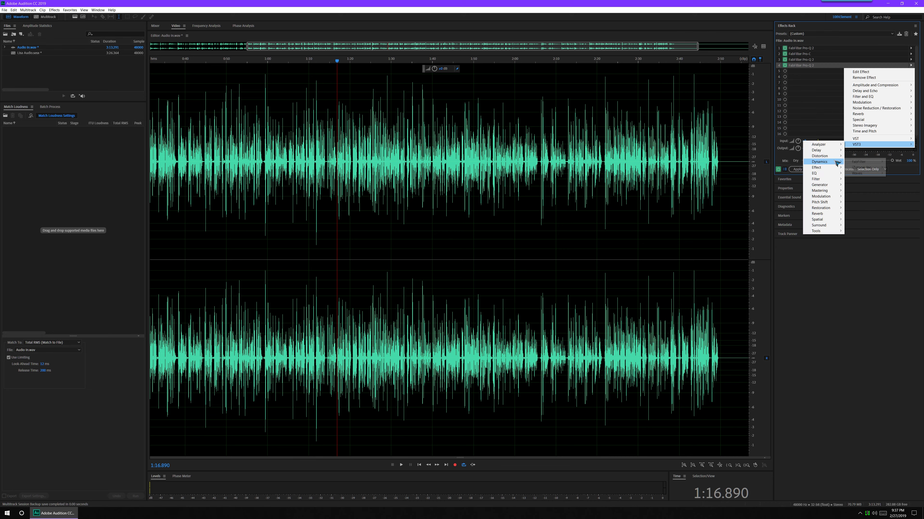
click(858, 174)
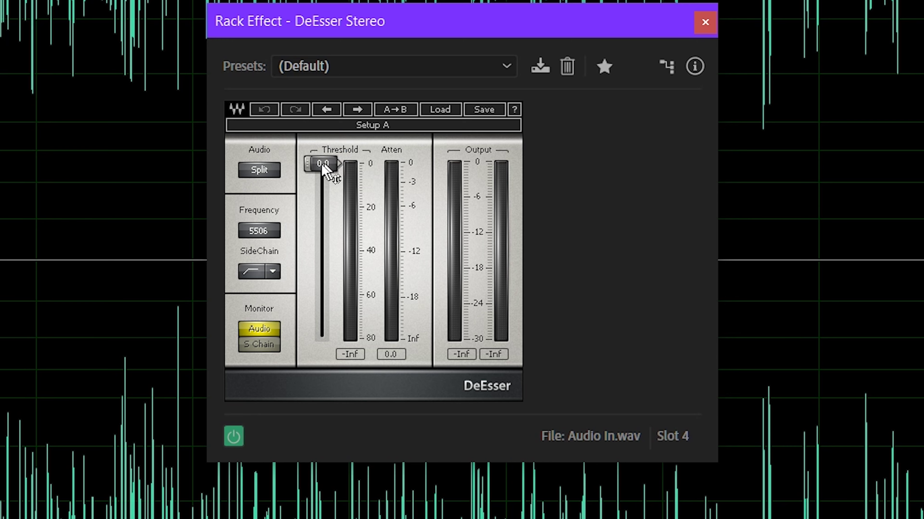
- Load the Leslie Brathwaite user preset into the DeEsser
click(447, 109)
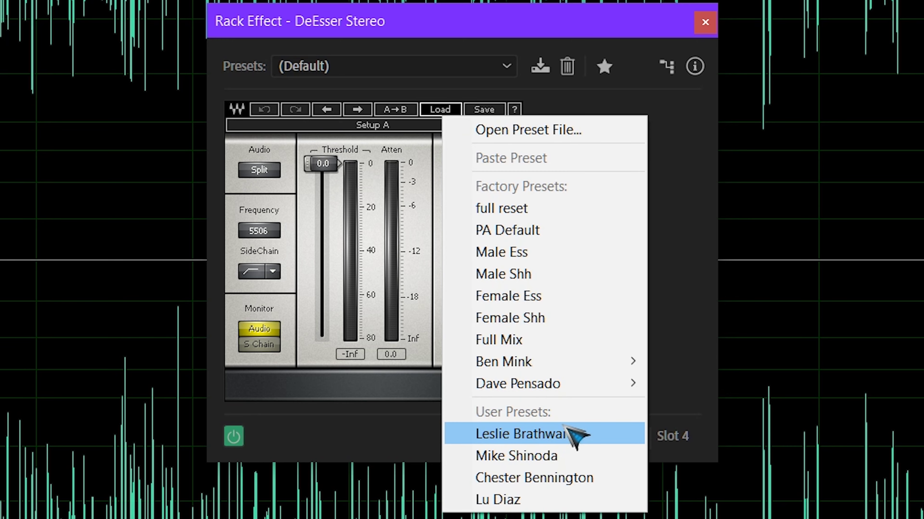
click(593, 435)
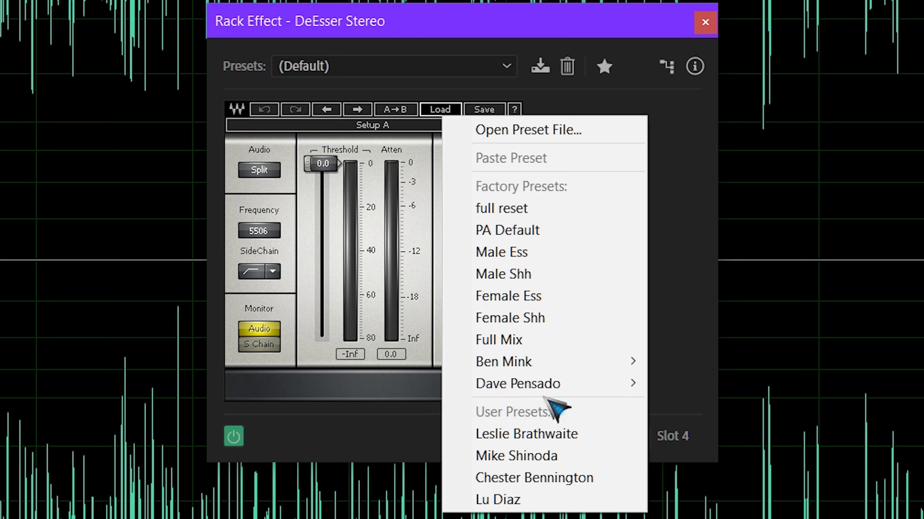
mouse_move(547, 393)
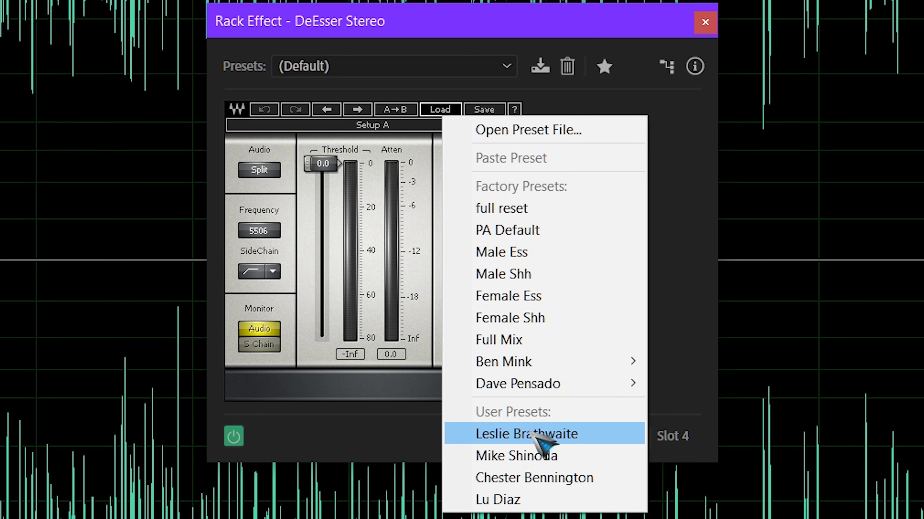
click(567, 435)
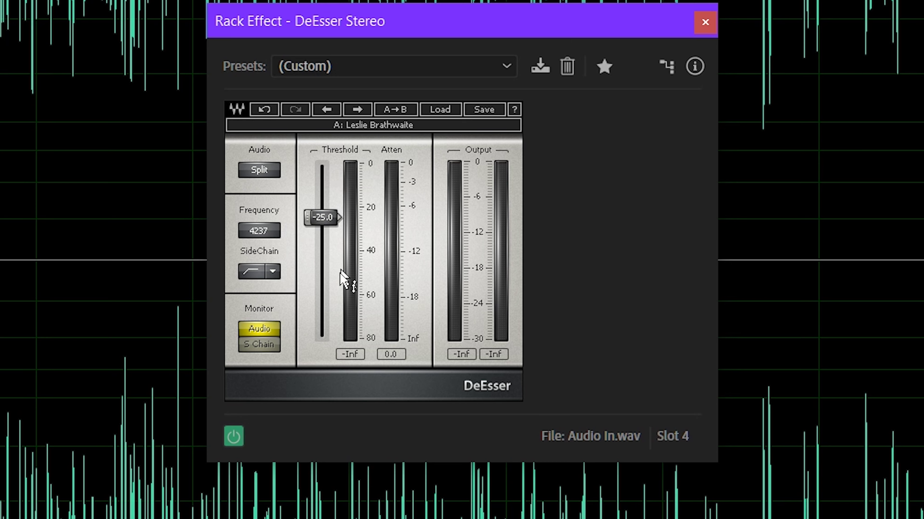
- Listen to the DeEsser's side-chain signal during playback and return its monitoring to Audio
click(263, 348)
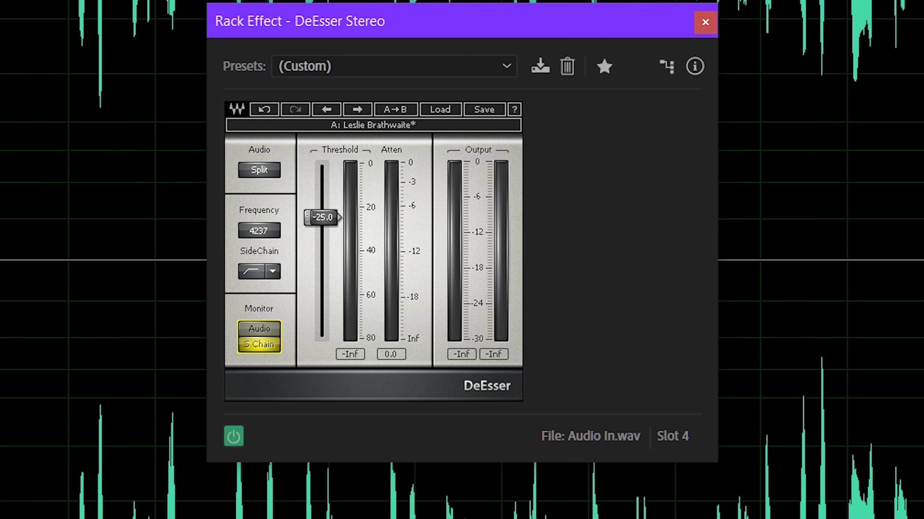
key(space)
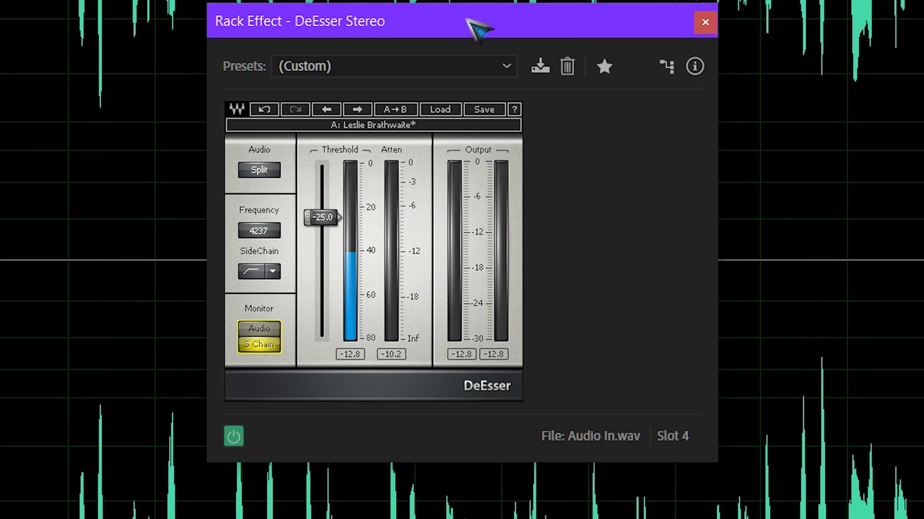
click(259, 328)
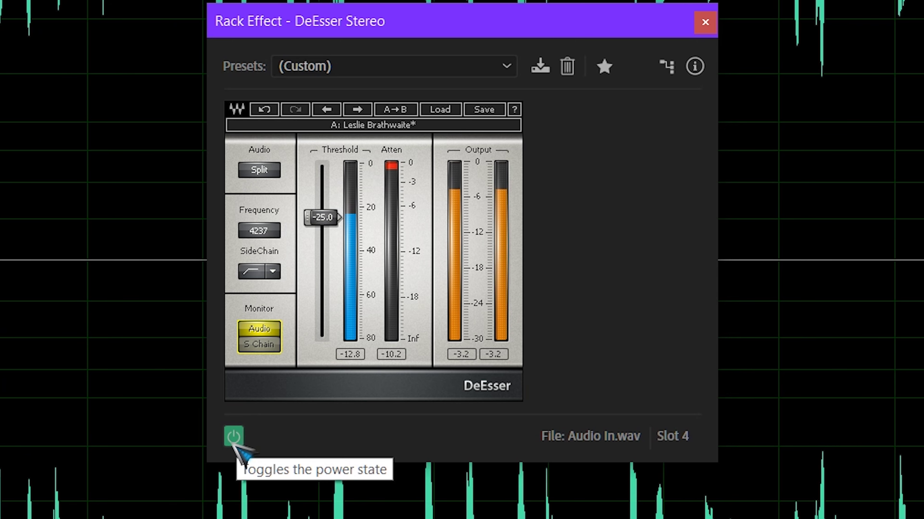
- Set the DeEsser threshold to -20.0 and compare playback with the effect bypassed and enabled
click(233, 440)
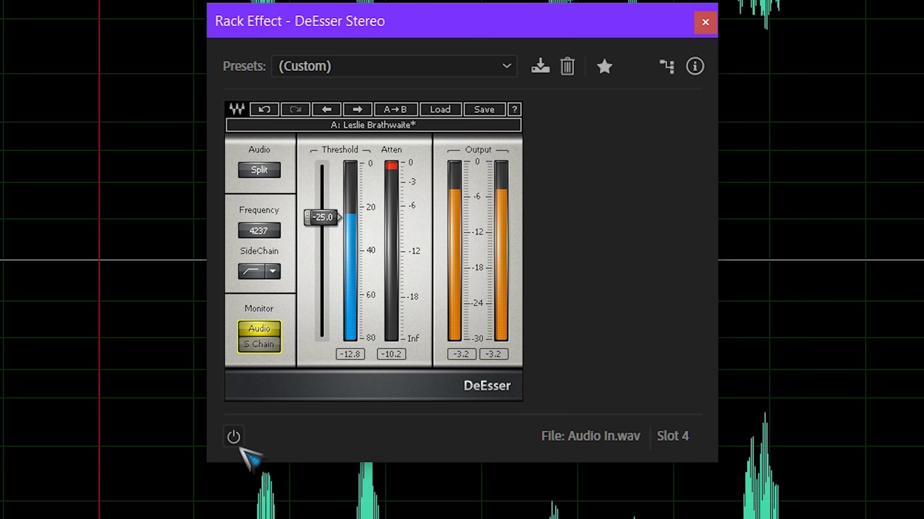
click(234, 437)
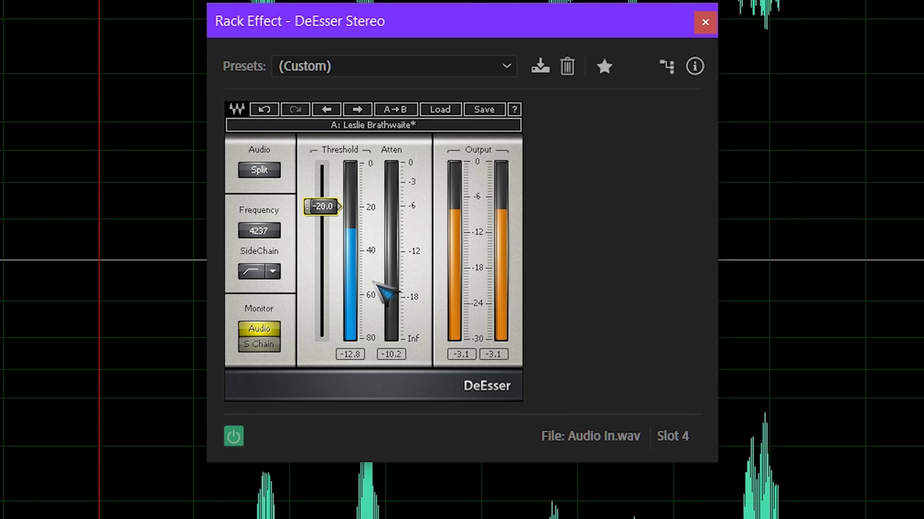
click(234, 438)
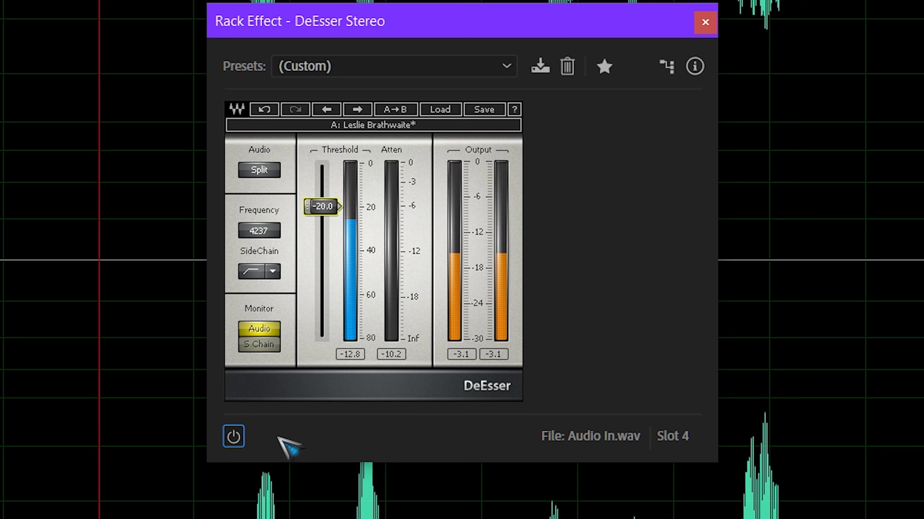
key(space)
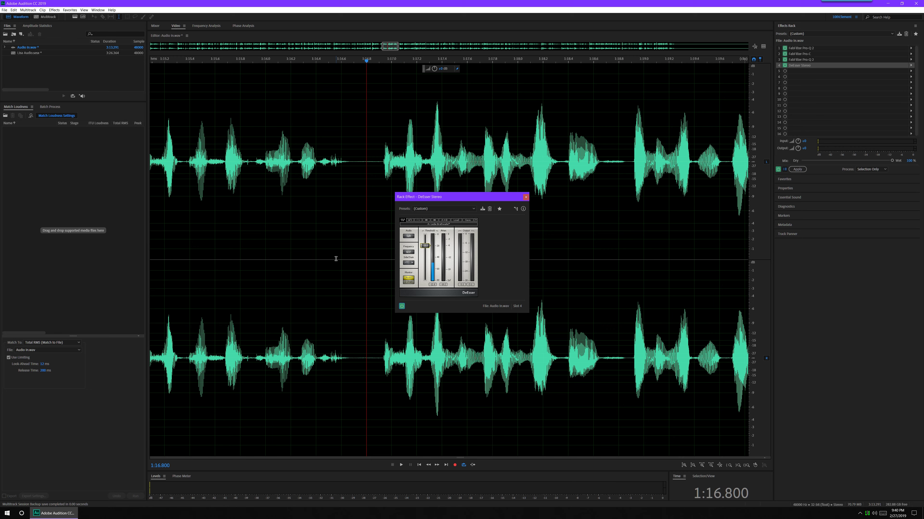
- Return the playhead to the start of the recording and play the processed audio
scroll(334, 259, down, 3)
scroll(333, 258, down, 3)
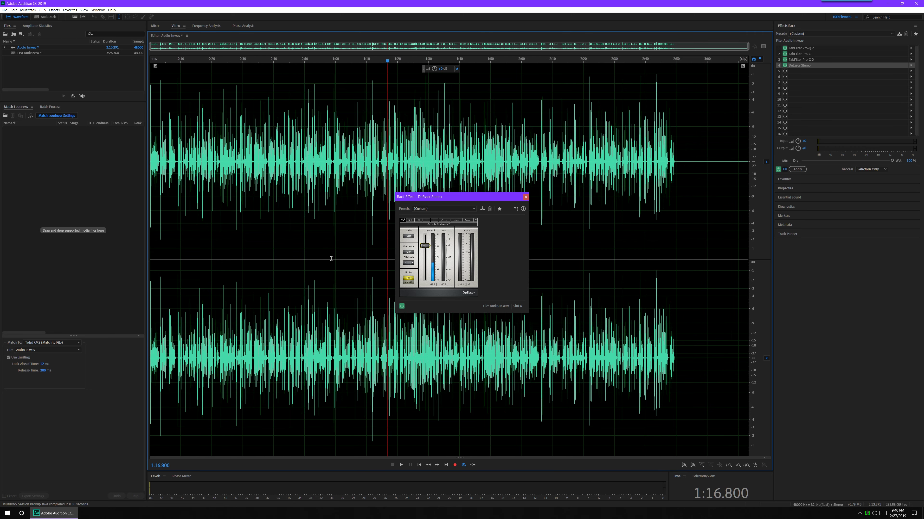
key(Home)
key(space)
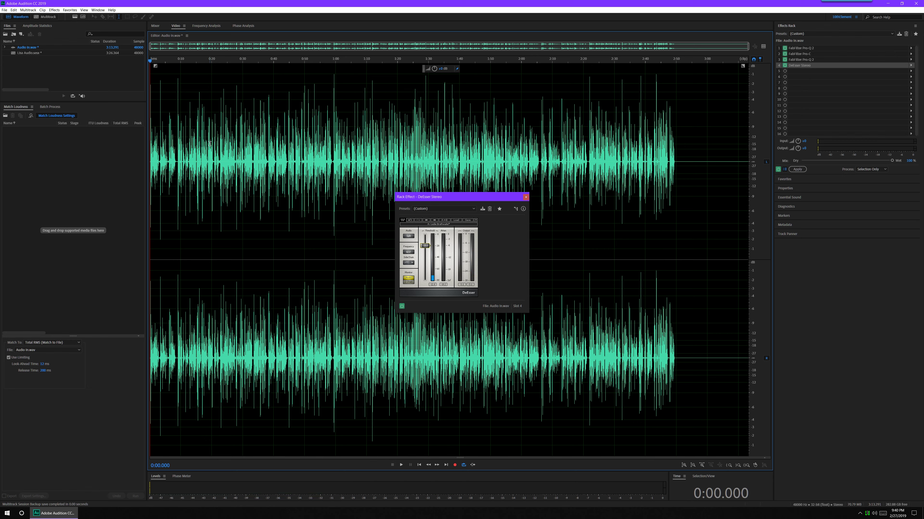